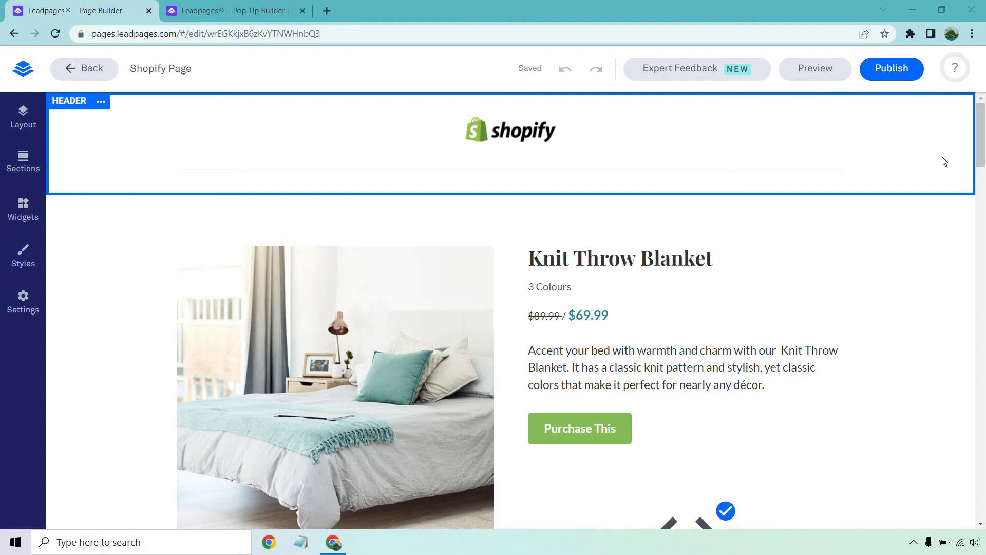
Switch to the Pop-Up Builder tab to edit the 'Marketing Island Exit Pop' sign-up pop-up.
click(239, 9)
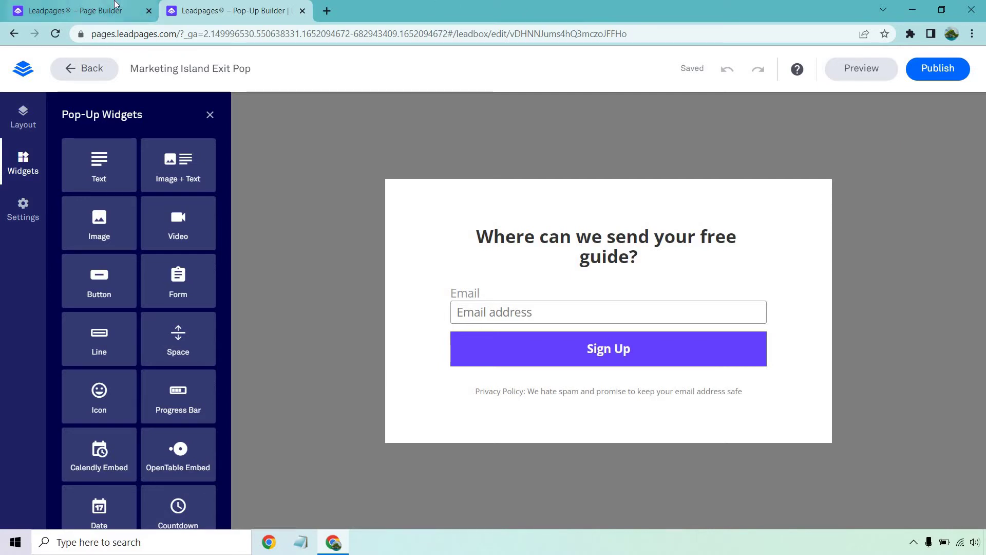
click(94, 7)
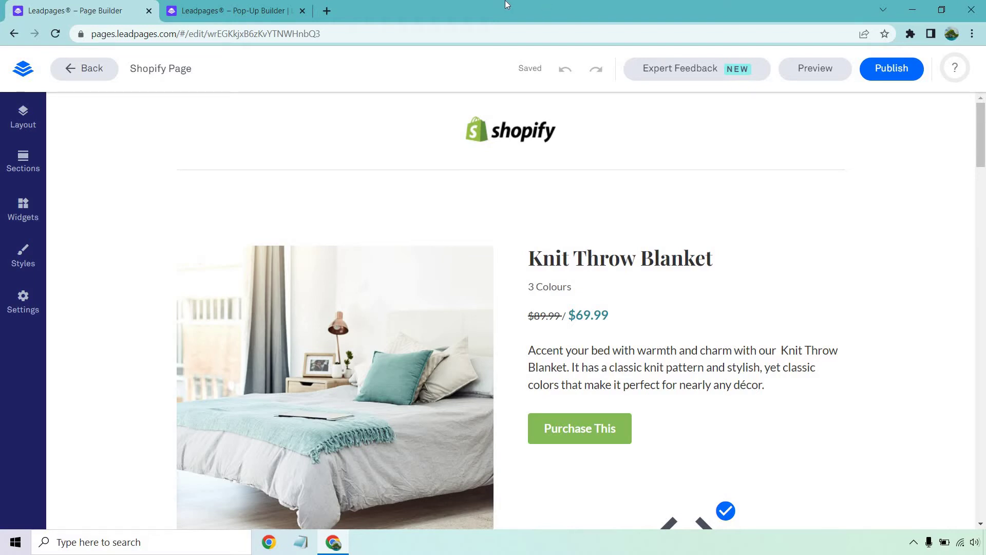
click(231, 6)
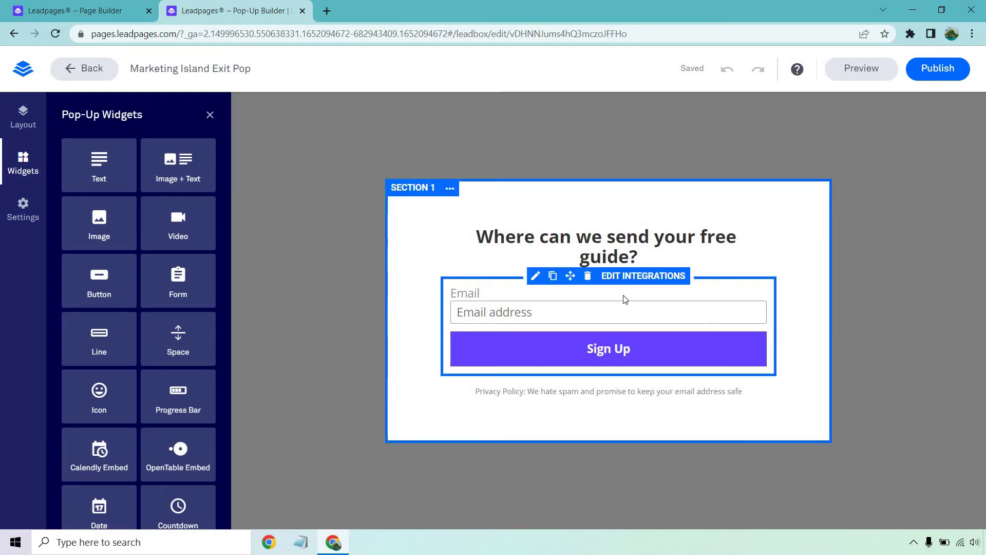
Delete the pop-up's email sign-up form.
click(588, 276)
click(617, 249)
click(586, 275)
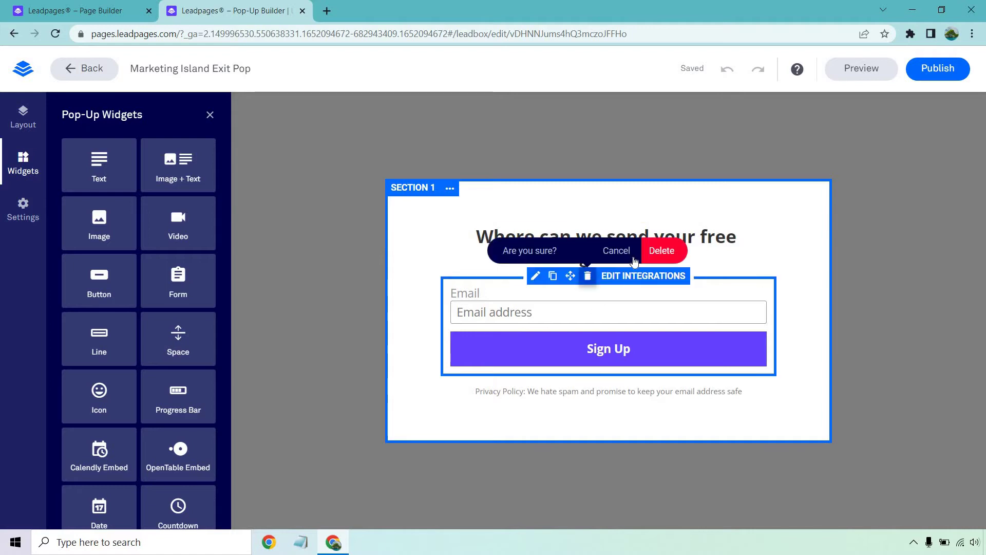
click(654, 252)
Add a large, full-width button labelled 'Click Here To Get Your Discount'.
drag(99, 280, 642, 343)
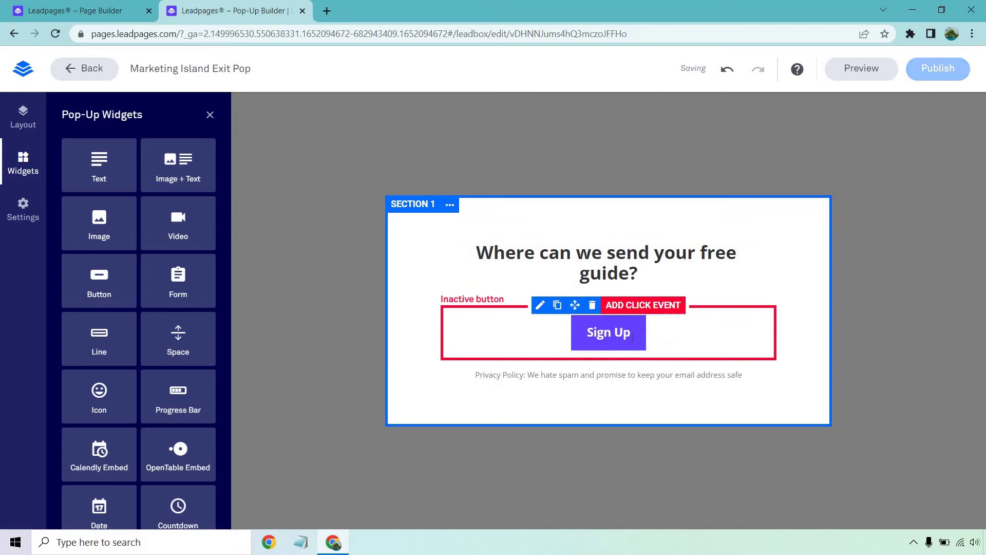
click(606, 332)
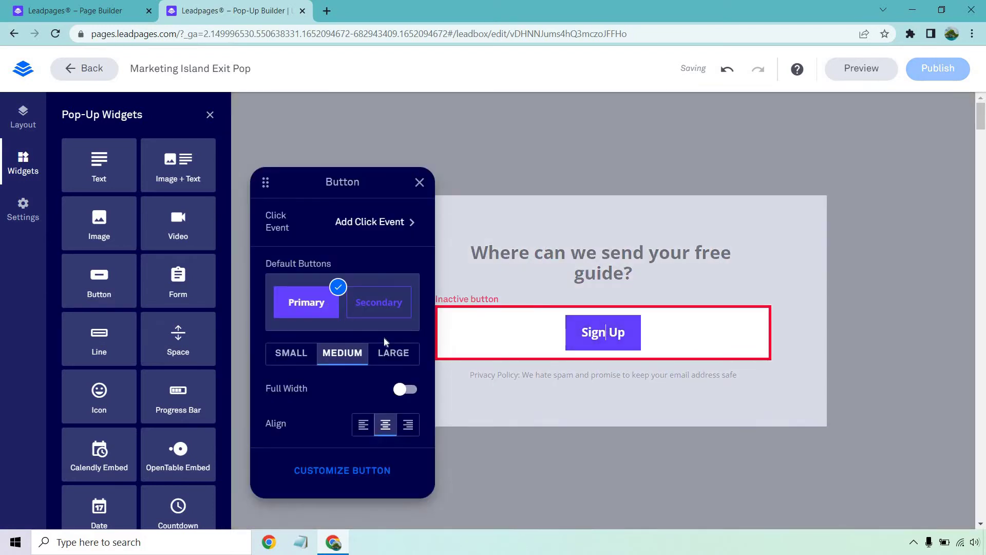
click(396, 355)
click(411, 388)
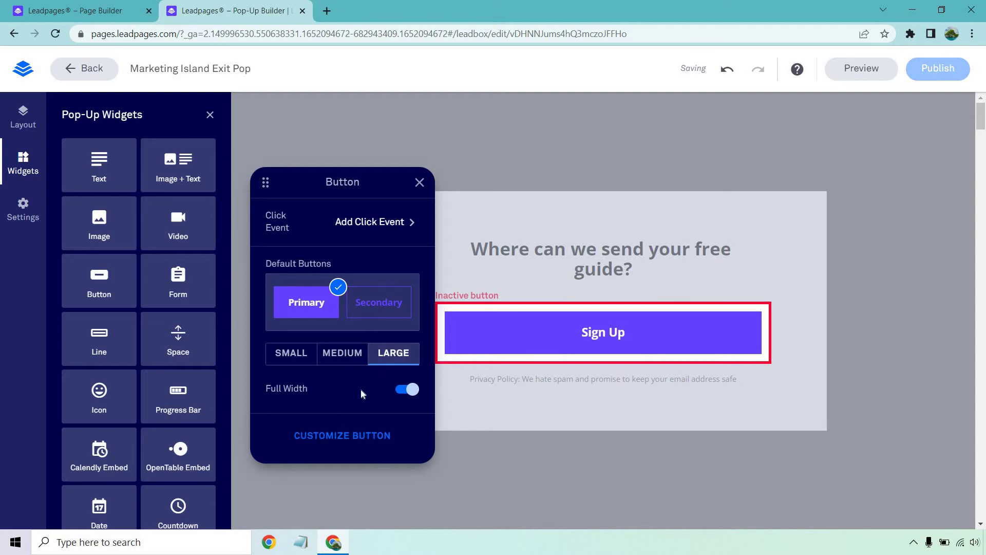
double_click(603, 332)
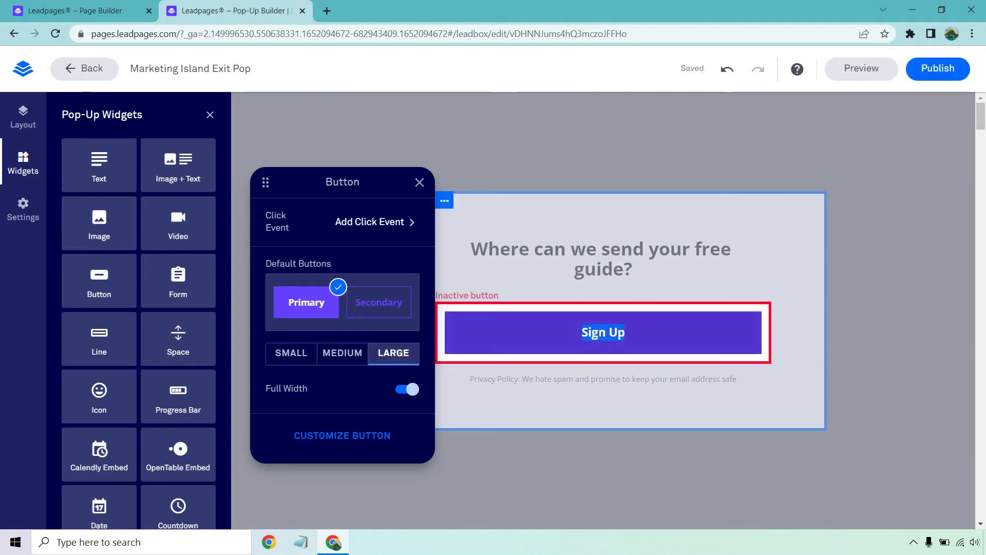
text(Click Here T)
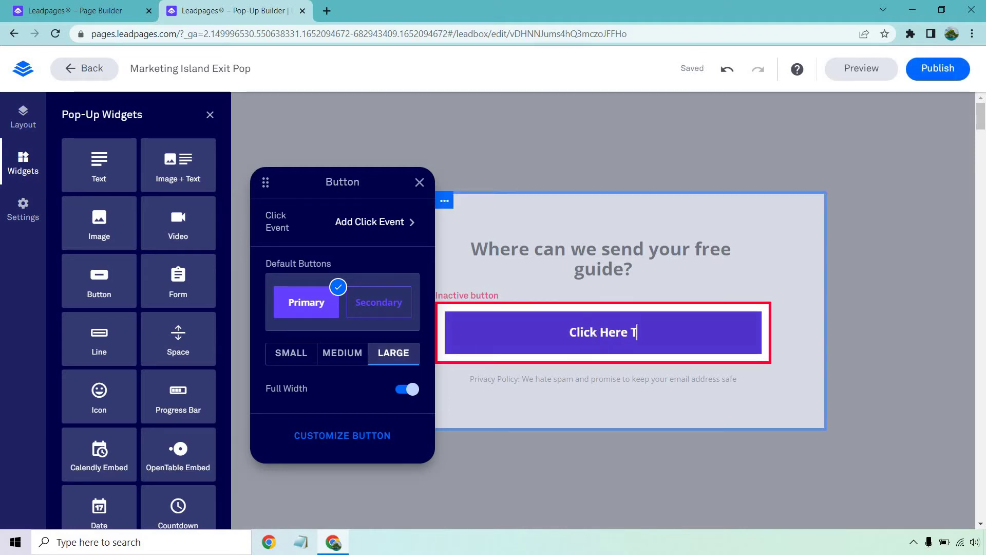
text(o Get Your)
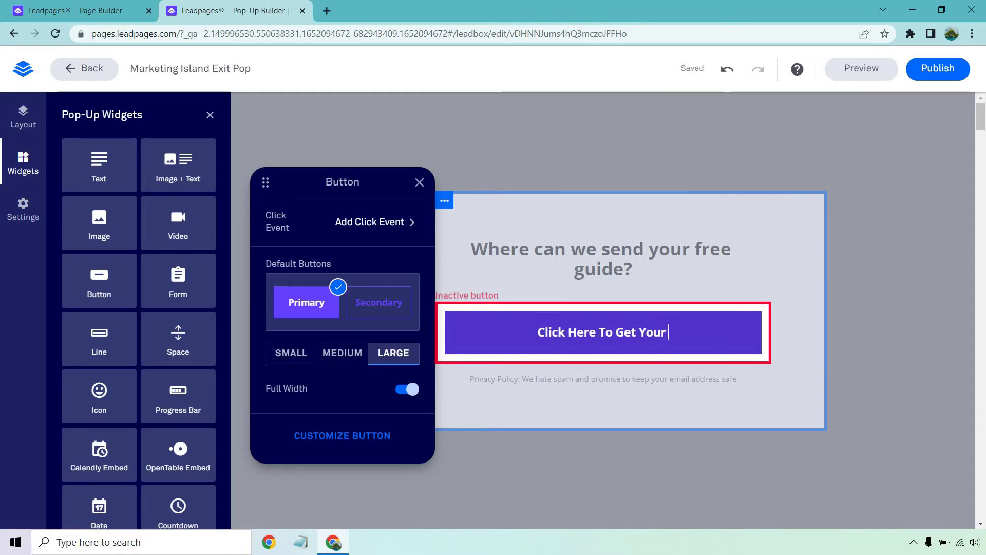
text( Discou)
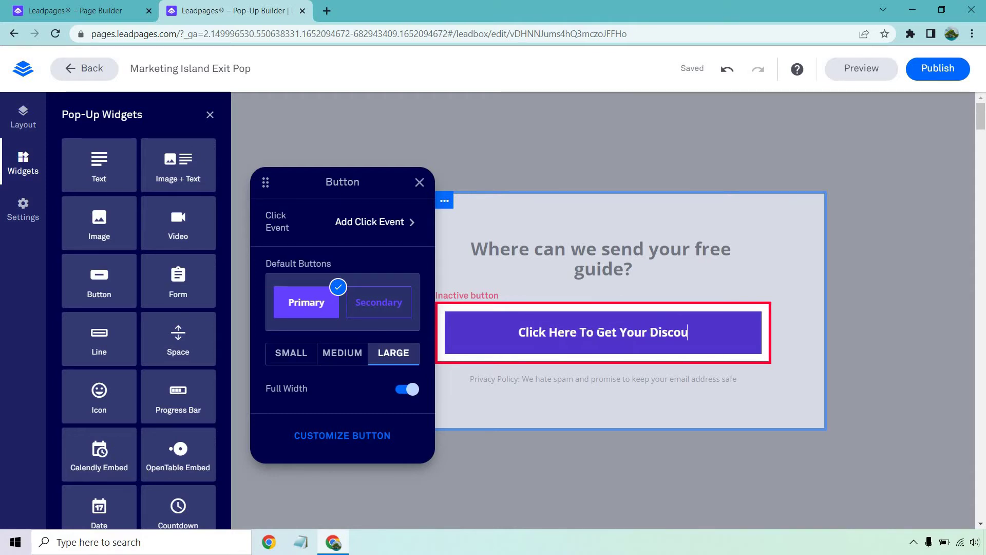
text(nt)
Replace the headline text with 'How Would You Like A 10% Discount?'.
click(621, 266)
click(623, 262)
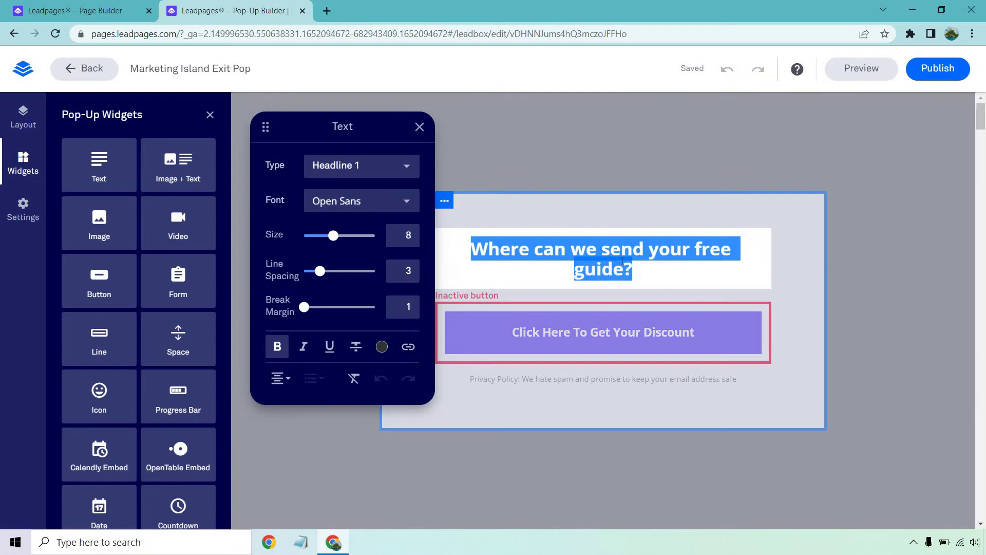
text(How Would Y)
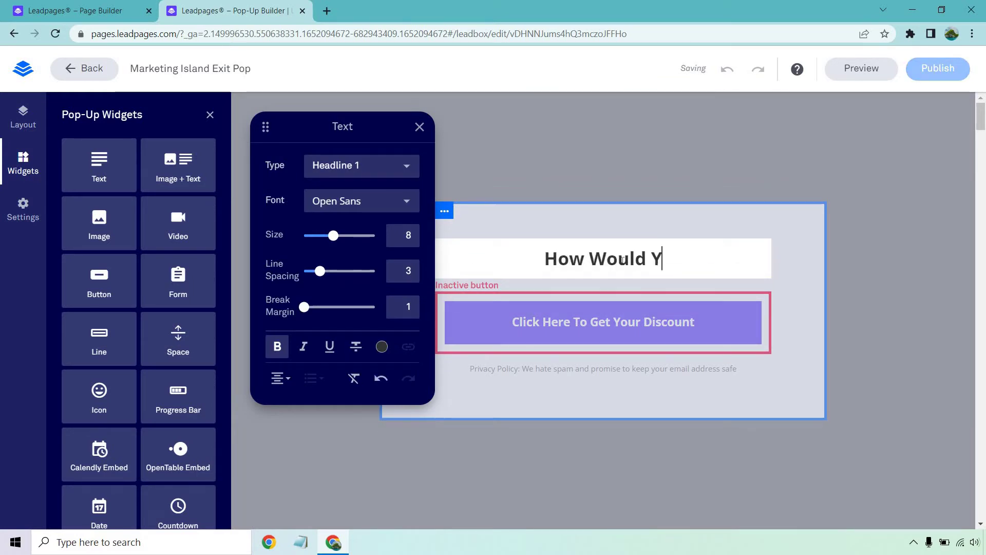
text(ou Like )
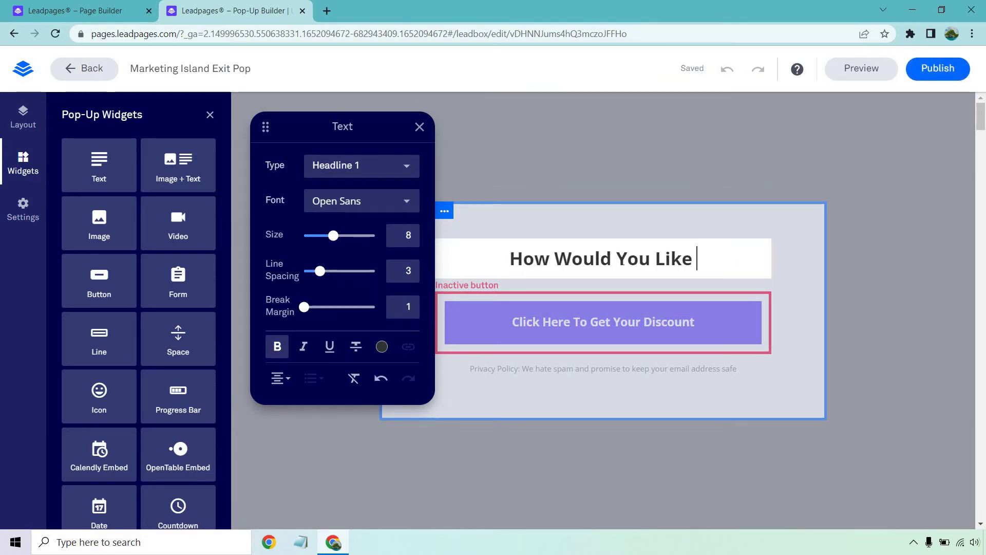
text(A 10)
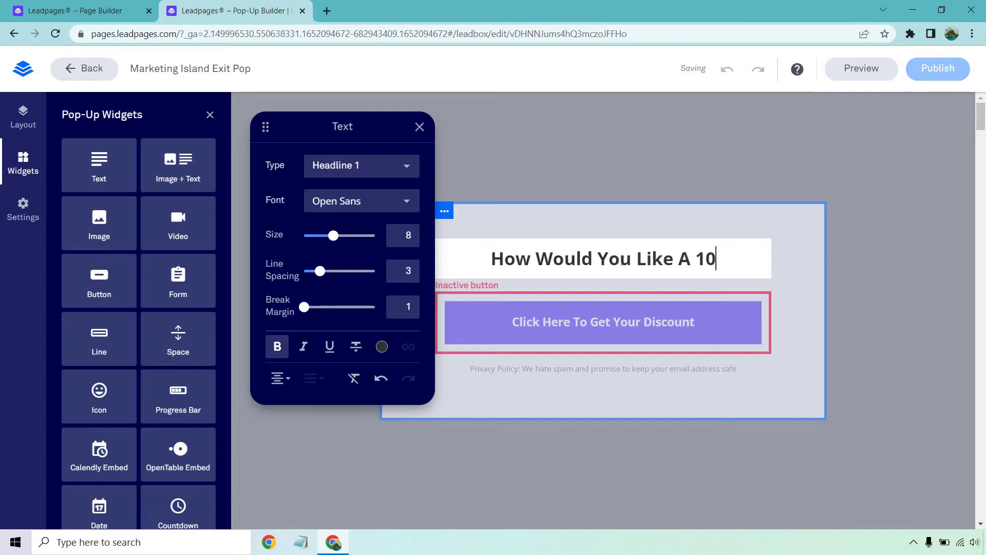
text(% Discount)
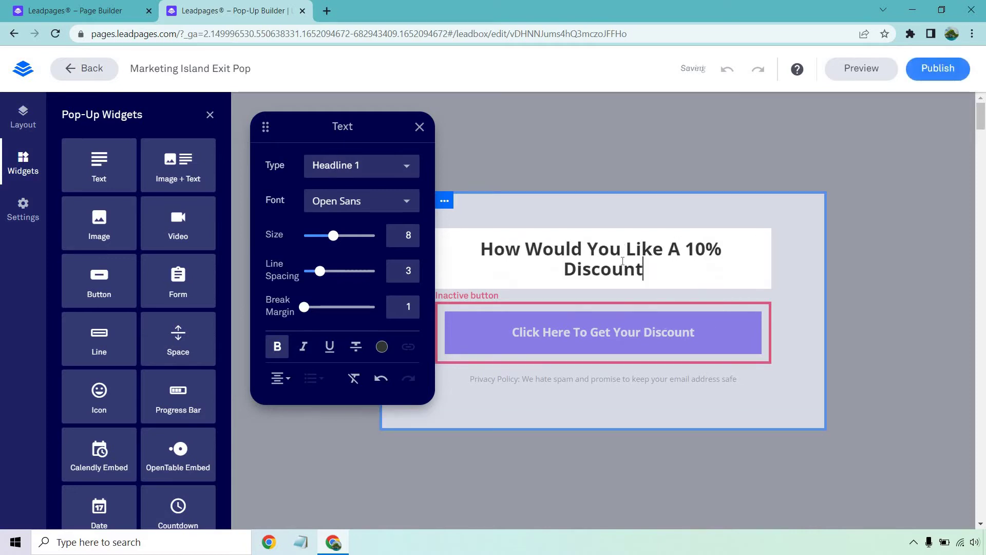
text(?)
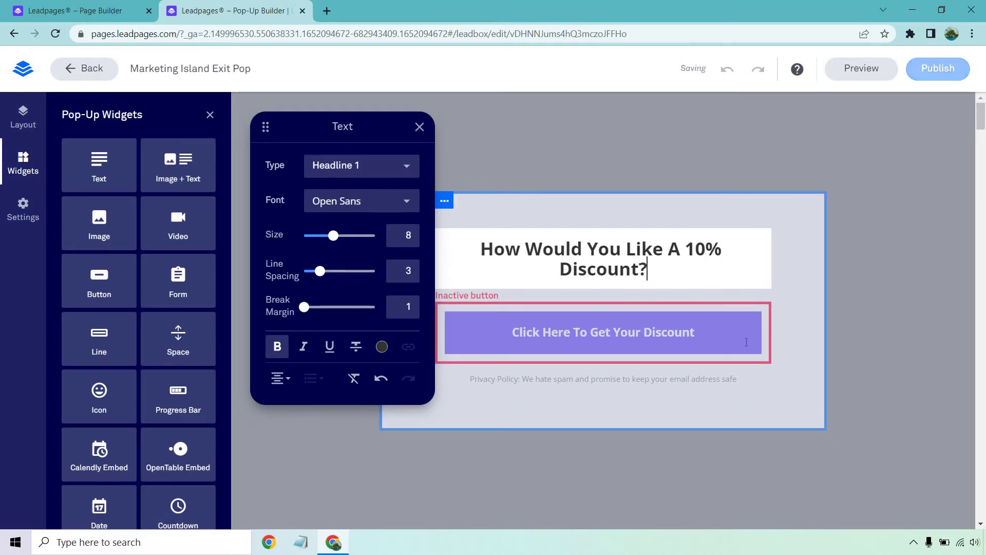
Style the discount button with a GRADIENT fill and SQUARE corners.
click(674, 333)
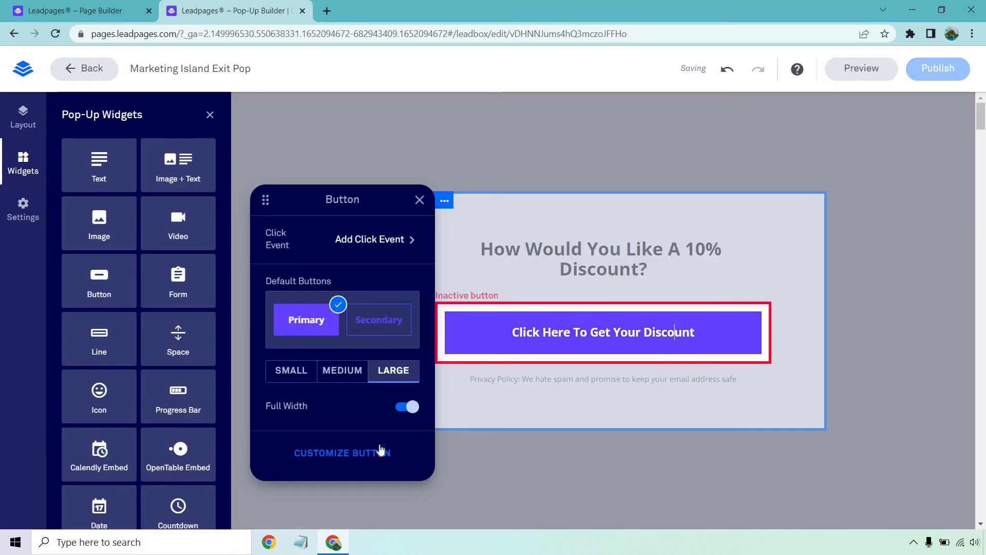
click(381, 452)
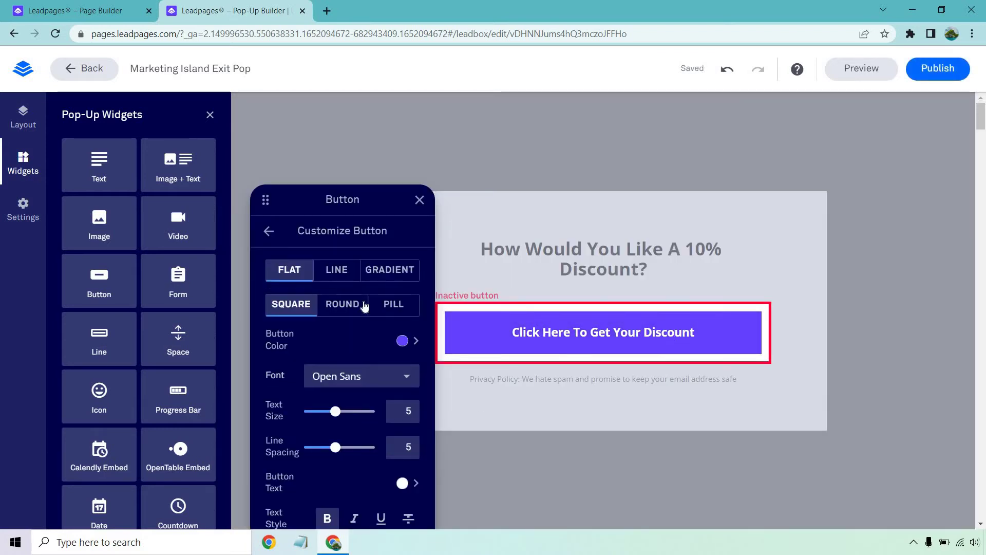
click(333, 277)
click(396, 273)
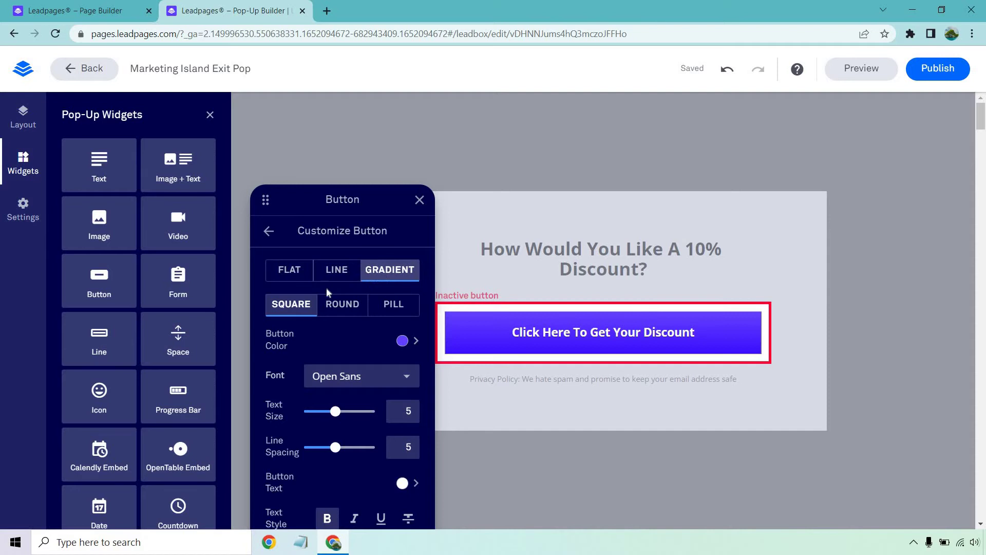
click(339, 305)
click(393, 306)
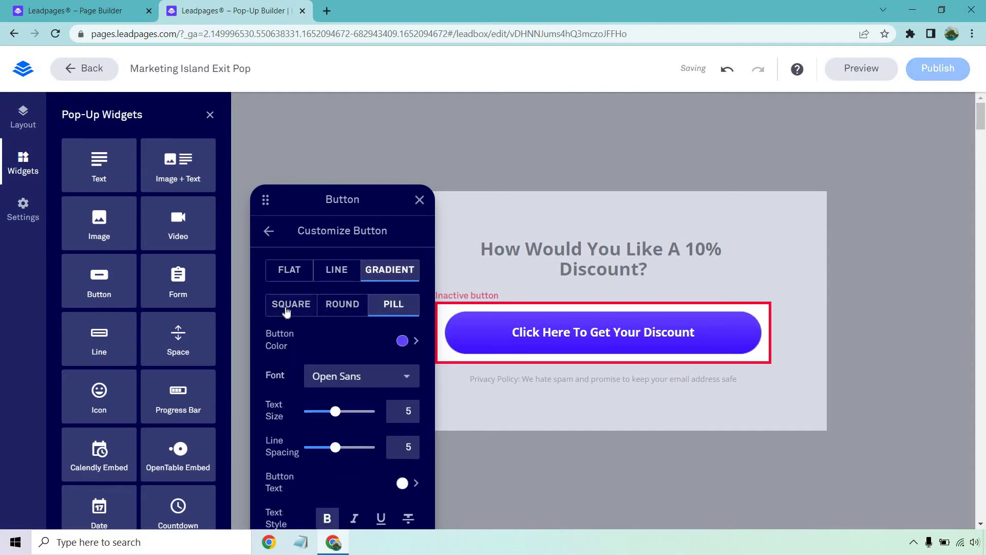
click(286, 309)
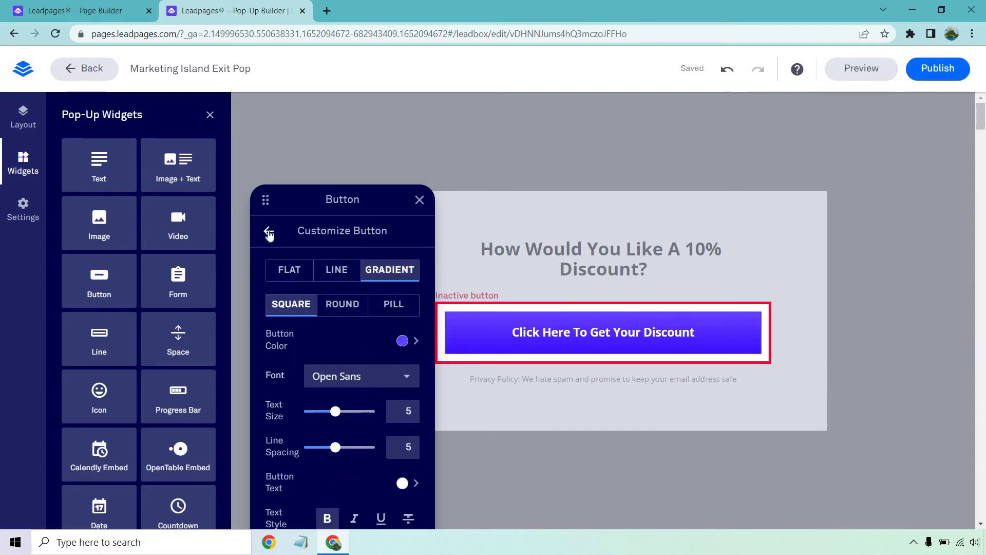
click(268, 232)
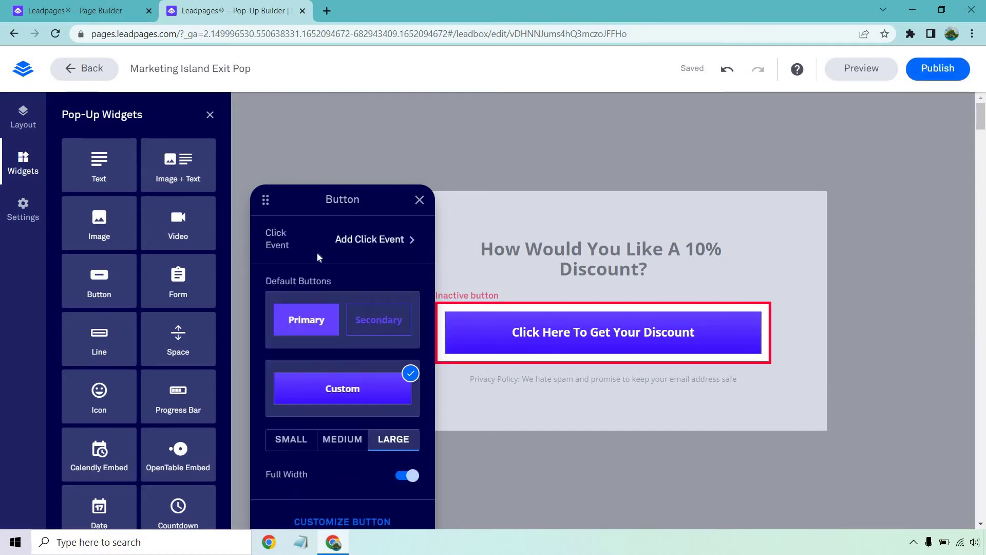
click(347, 519)
click(268, 232)
click(381, 244)
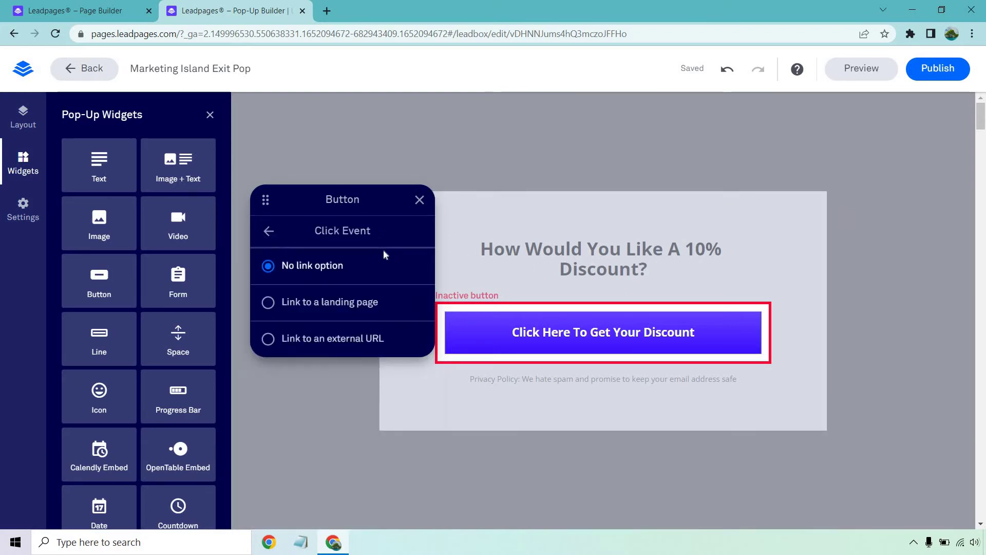
click(347, 304)
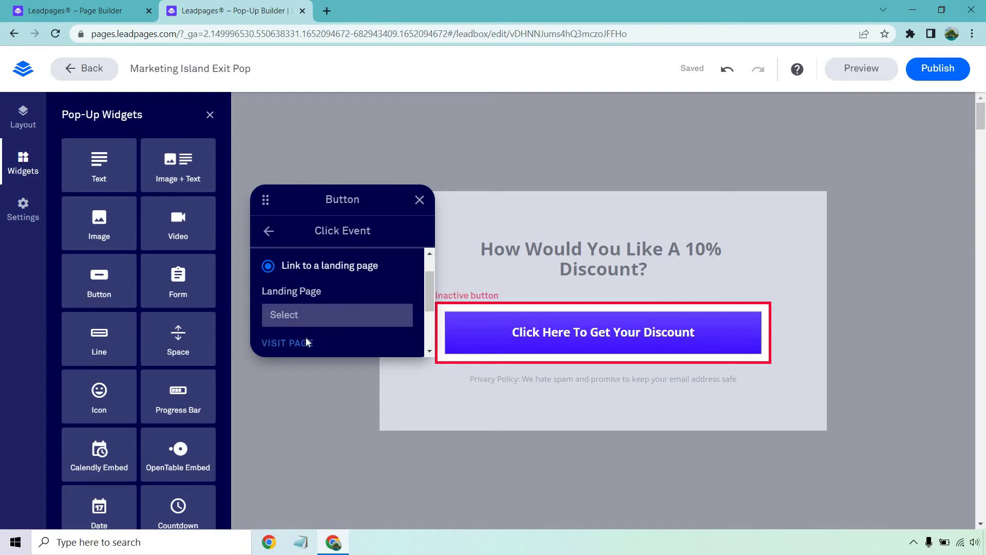
scroll(359, 308, down, 2)
scroll(329, 304, up, 3)
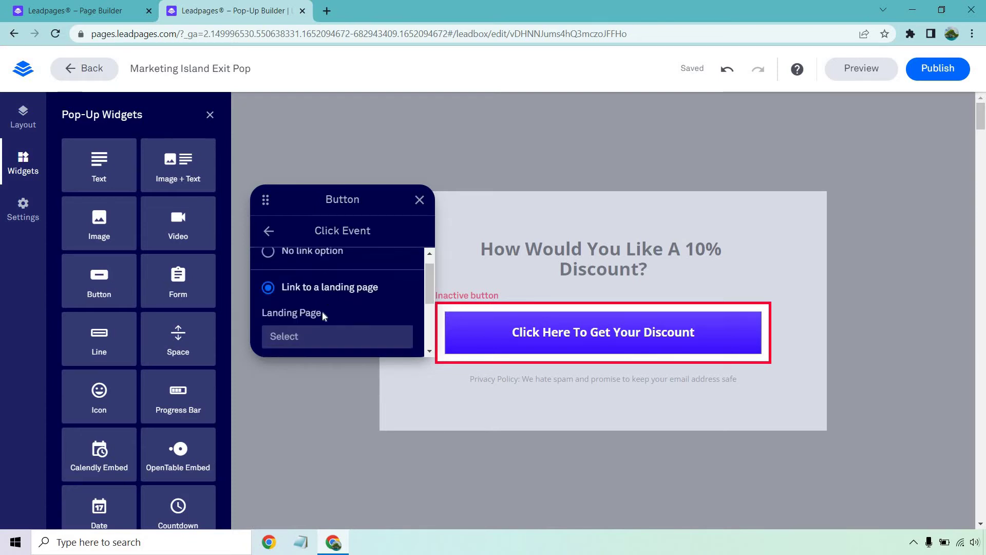
scroll(324, 318, down, 3)
click(327, 339)
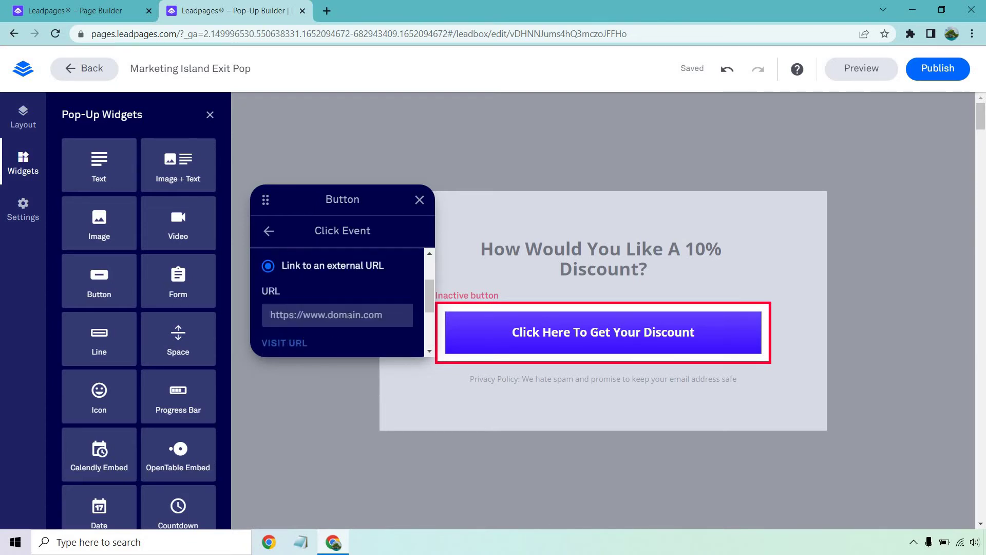
click(287, 315)
text(www.)
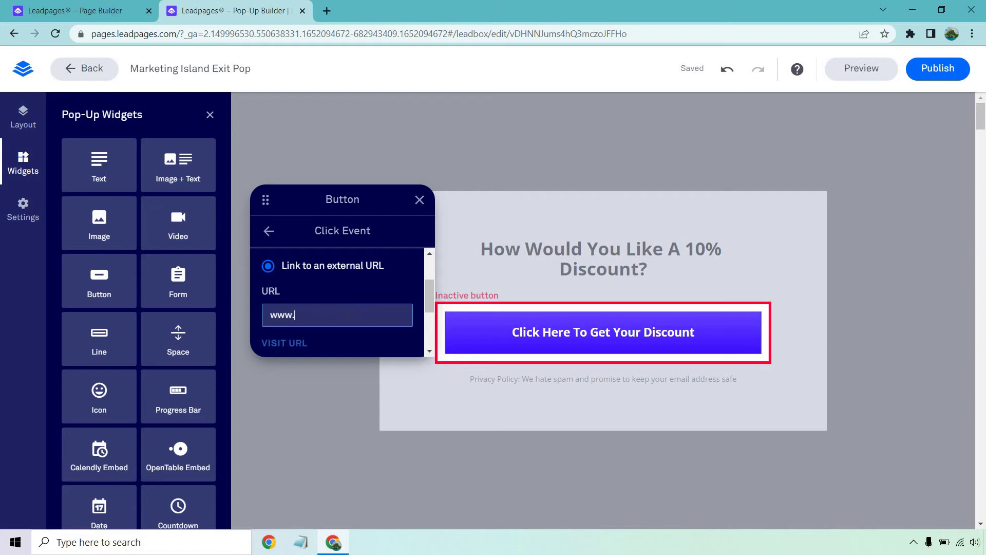
text(google.com)
Delete the privacy policy text widget beneath the discount button.
click(420, 200)
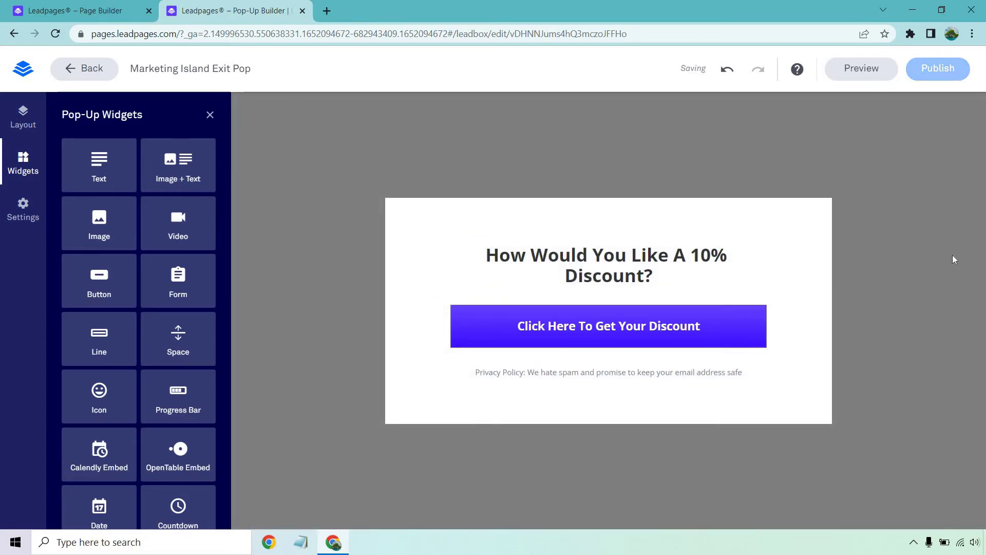
click(635, 358)
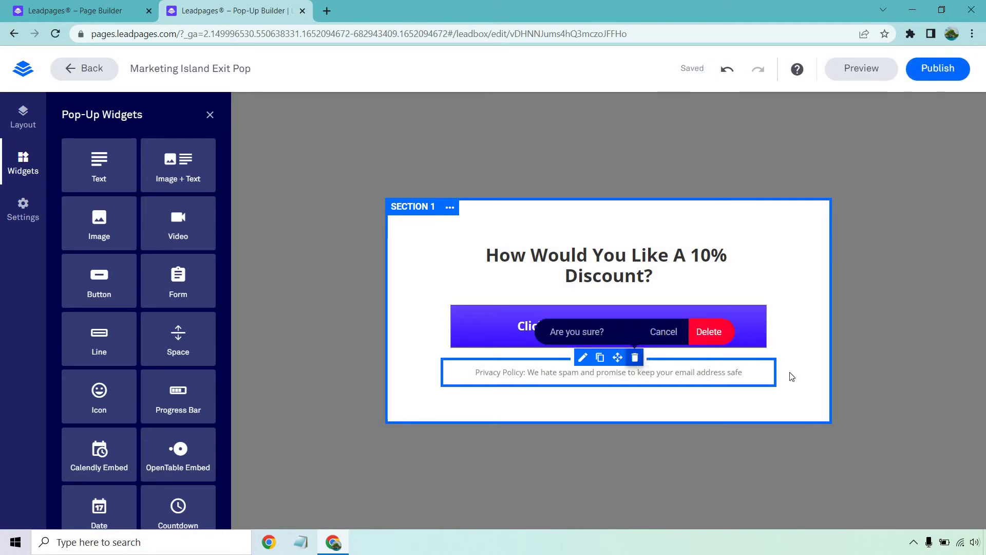
click(635, 358)
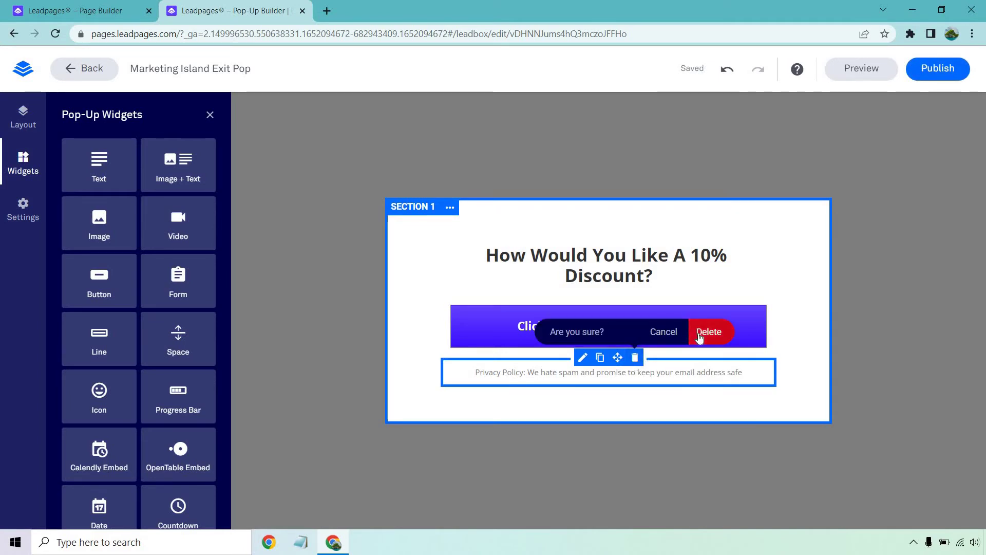
click(705, 333)
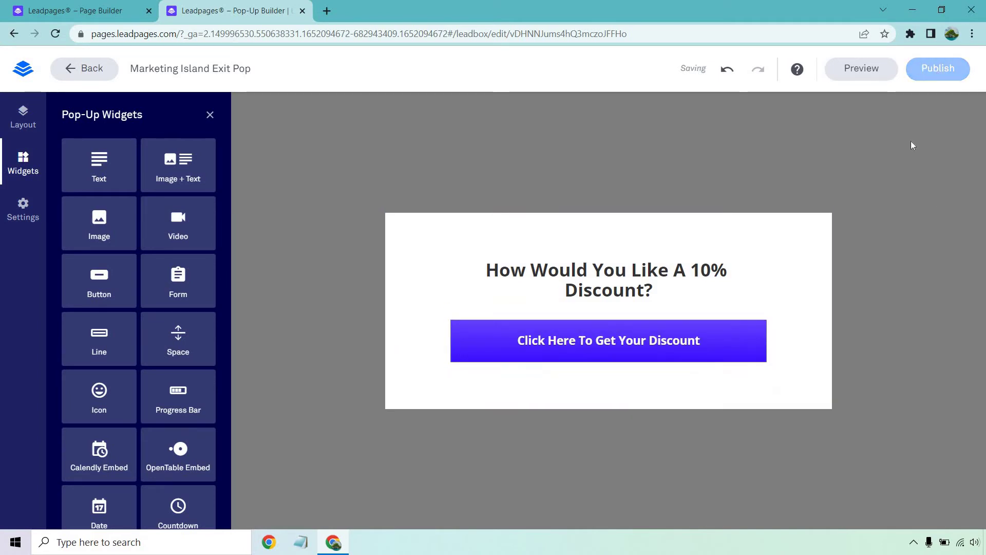
click(715, 300)
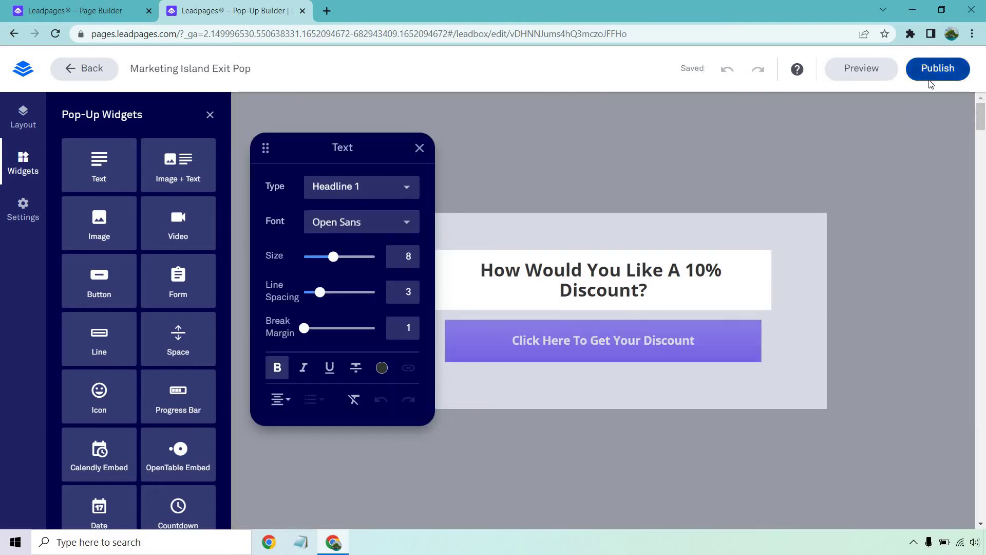
click(931, 77)
In the publishing options, choose the Exit Intent Pop-Up method after reviewing the other options.
click(419, 147)
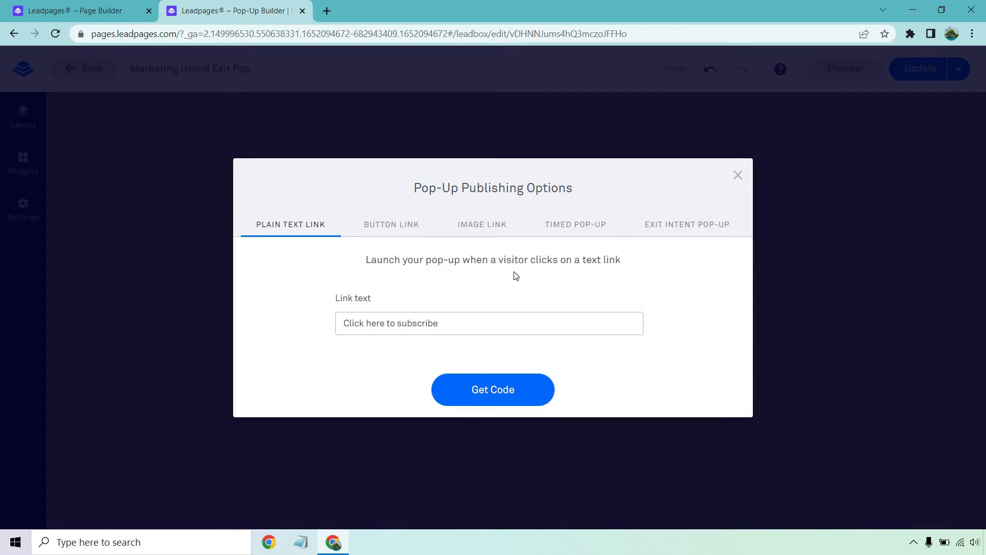
click(391, 224)
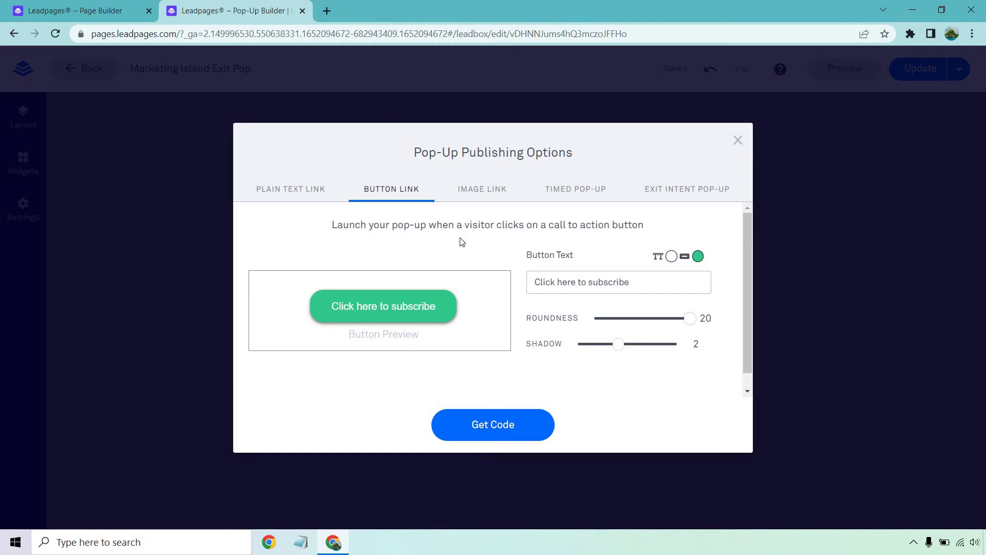
click(483, 190)
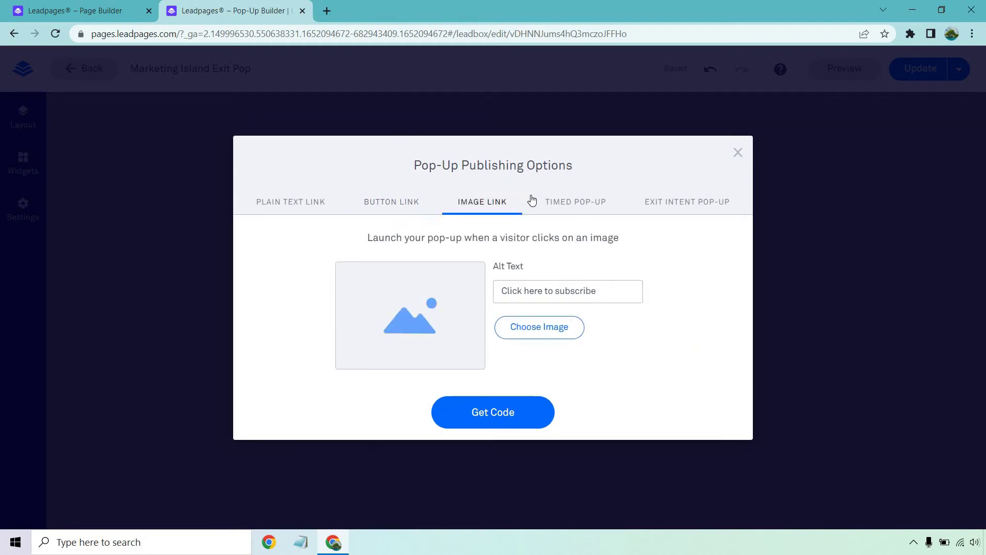
click(557, 201)
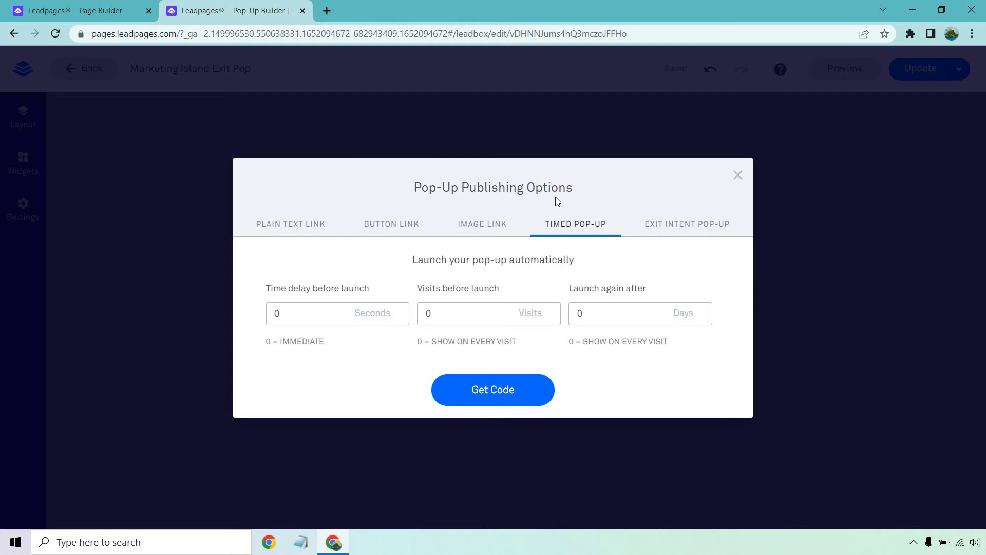
click(691, 224)
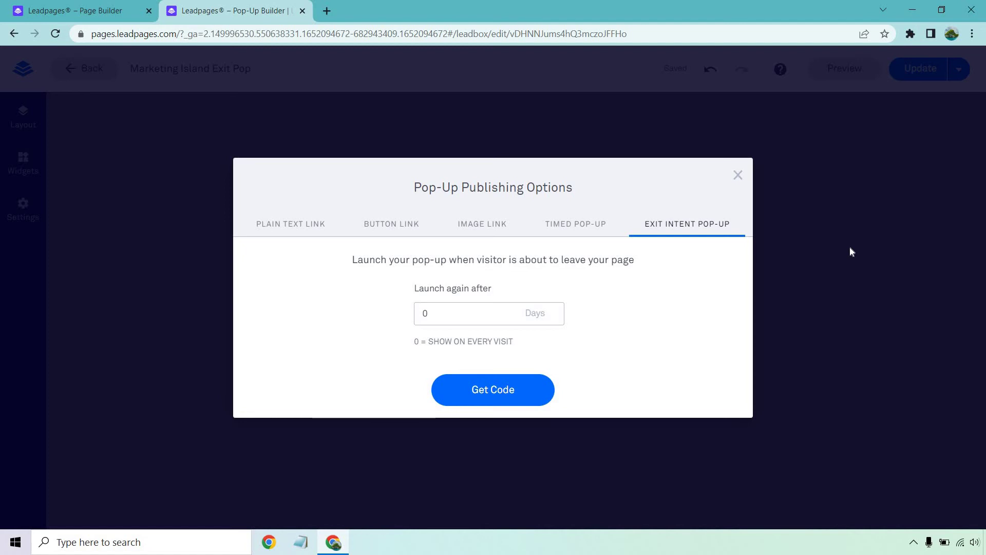
Generate and copy the exit-intent embed code, then return to the Shopify Page editor.
click(514, 396)
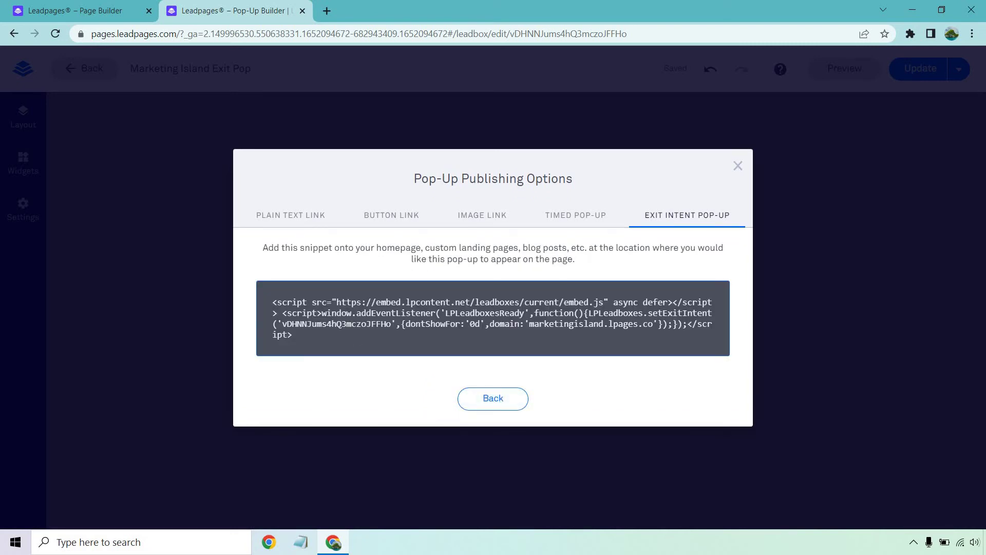
drag(295, 336, 269, 309)
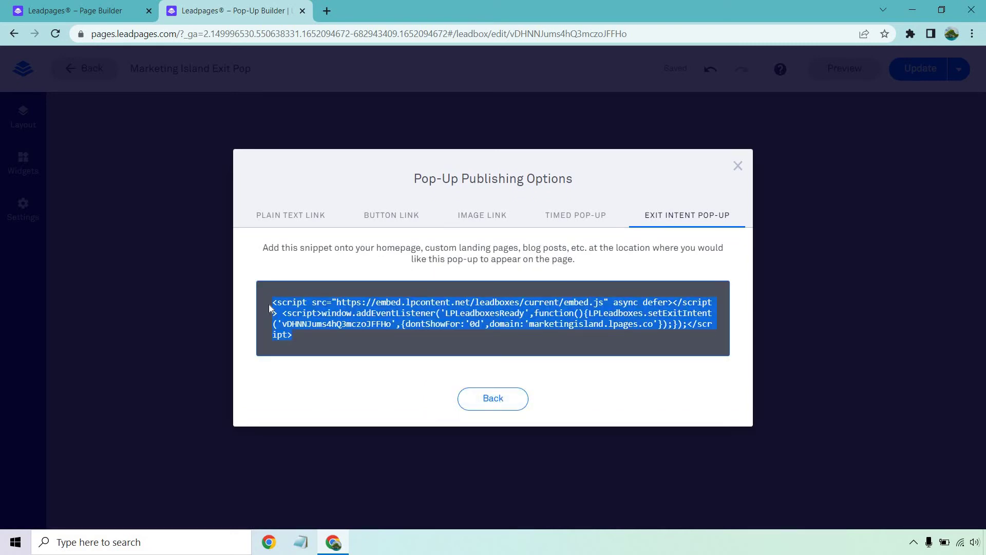
right_click(313, 309)
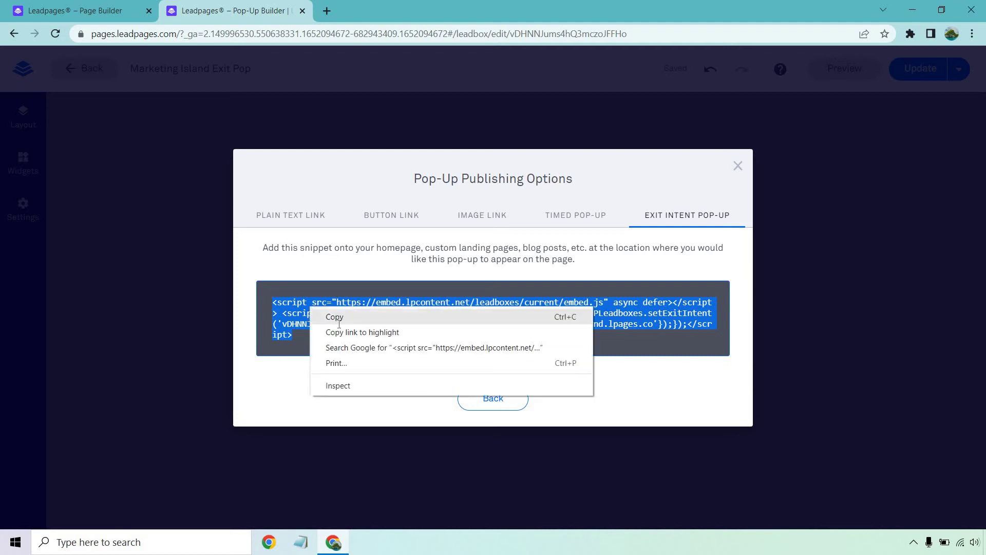
click(340, 318)
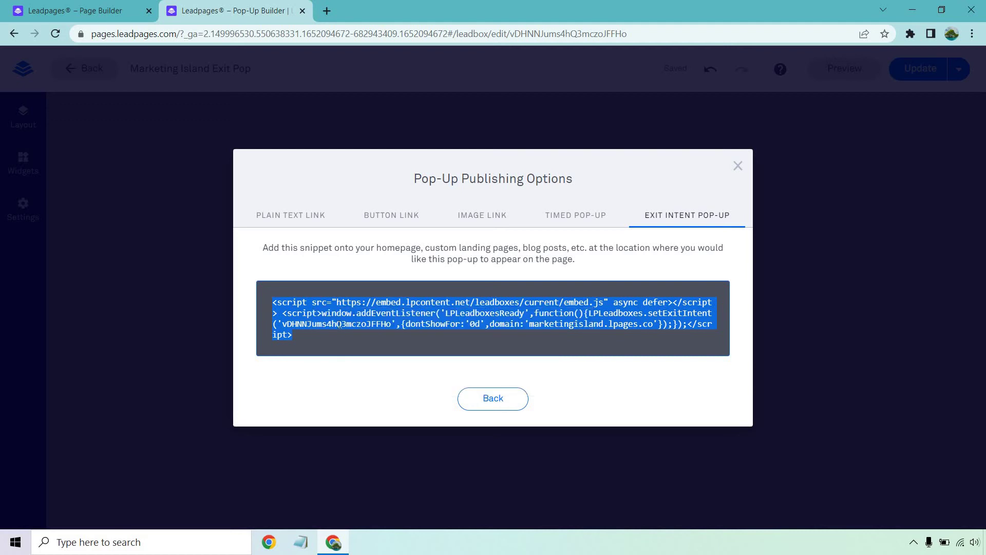
click(106, 6)
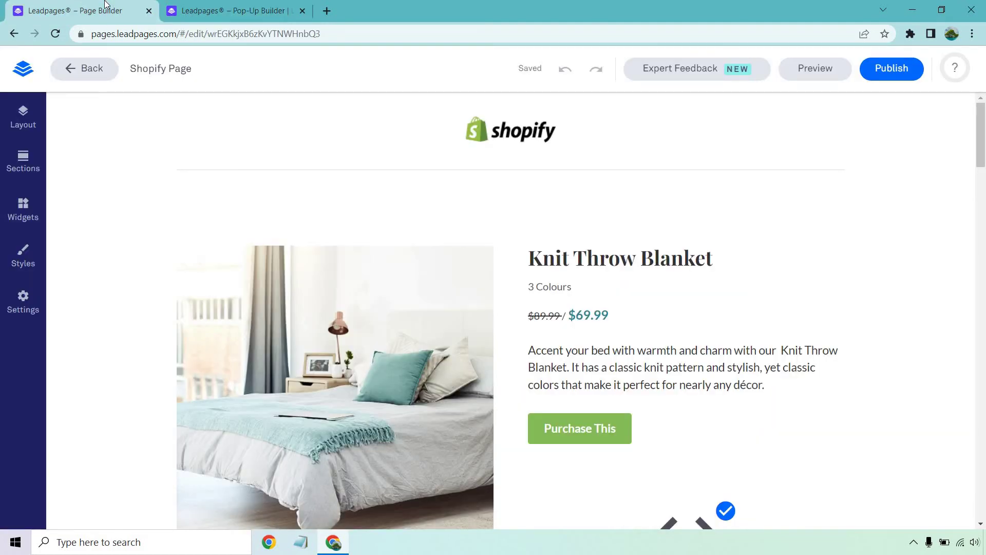
Paste the embed snippet into the page's Head Section Tracking Code and save the settings.
click(24, 303)
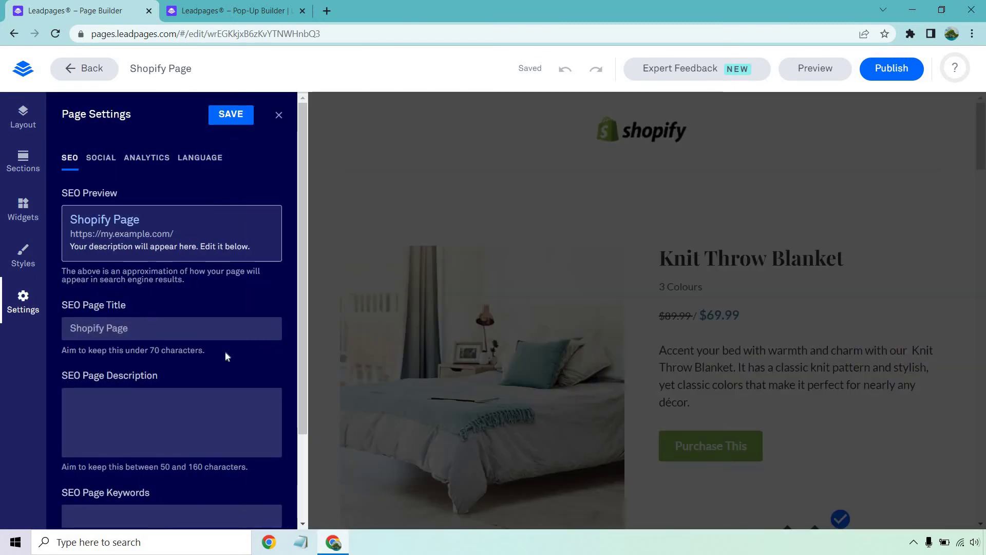
click(103, 159)
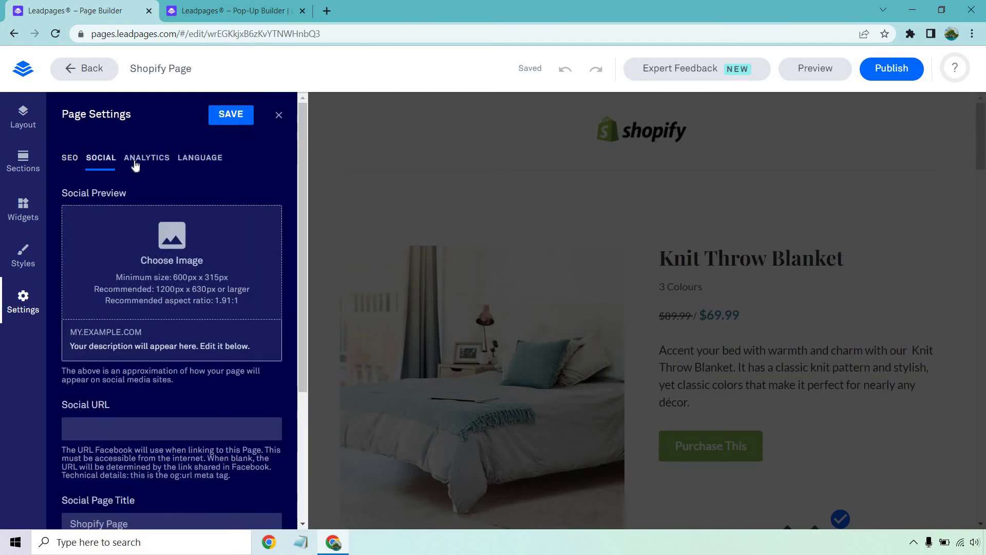
click(146, 159)
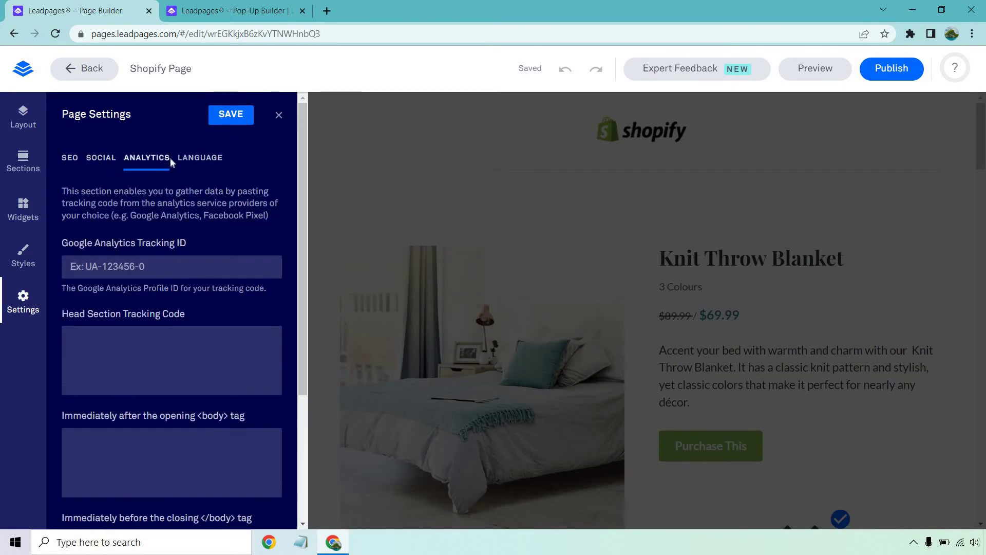
click(157, 339)
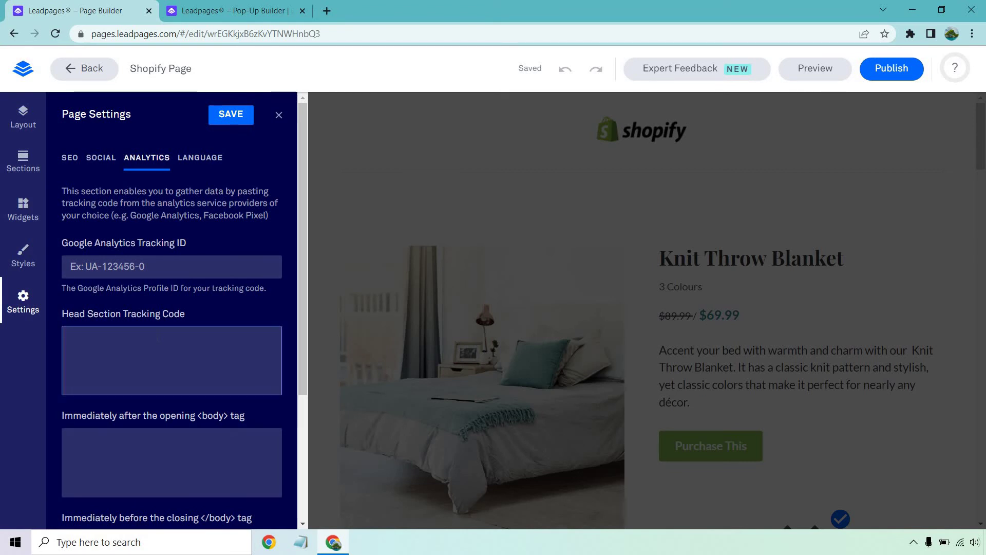
key(ctrl+v)
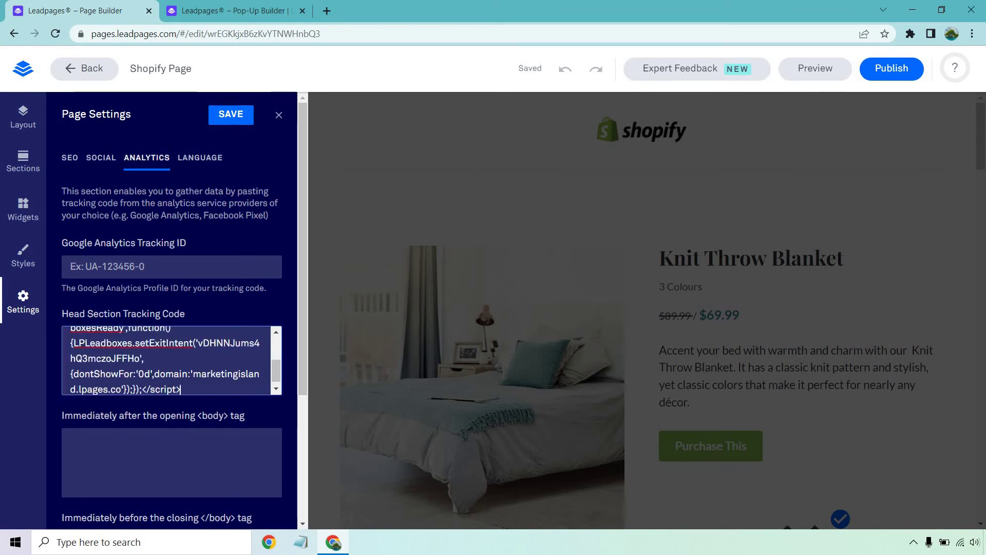
click(221, 119)
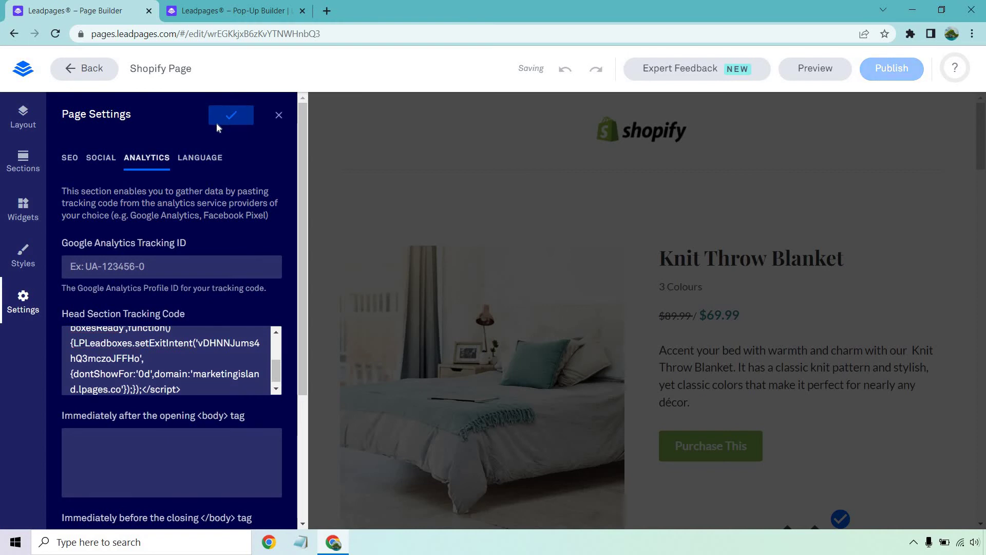
Publish the Shopify Page as shopify-page.
click(279, 115)
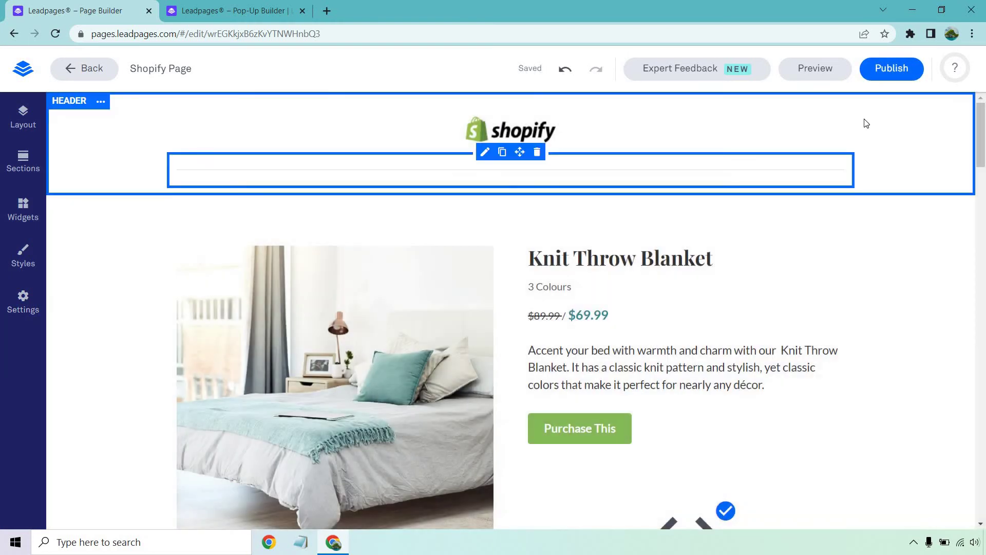
click(892, 72)
click(682, 435)
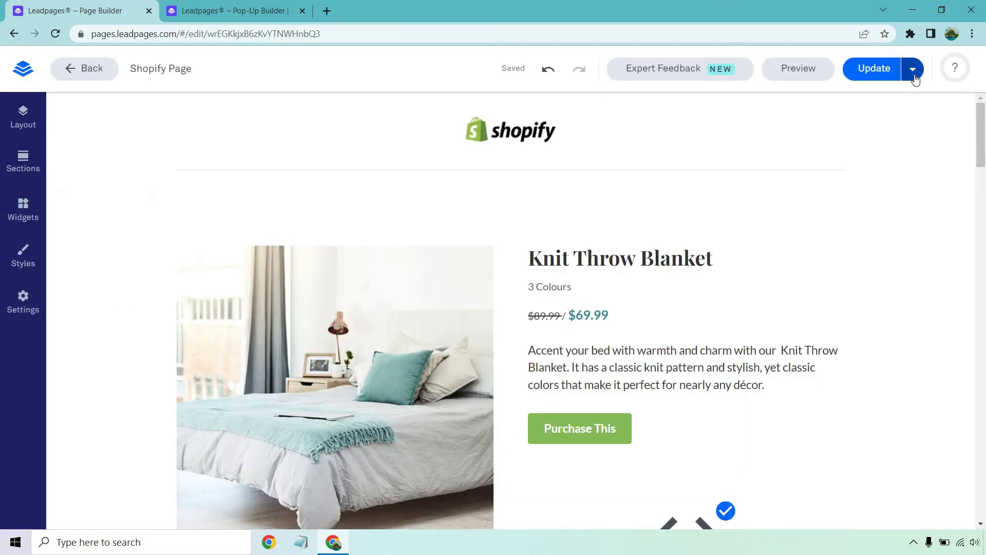
Open the live shopify-page in a new tab and scroll through the Knit Throw Blanket page.
click(912, 70)
right_click(813, 135)
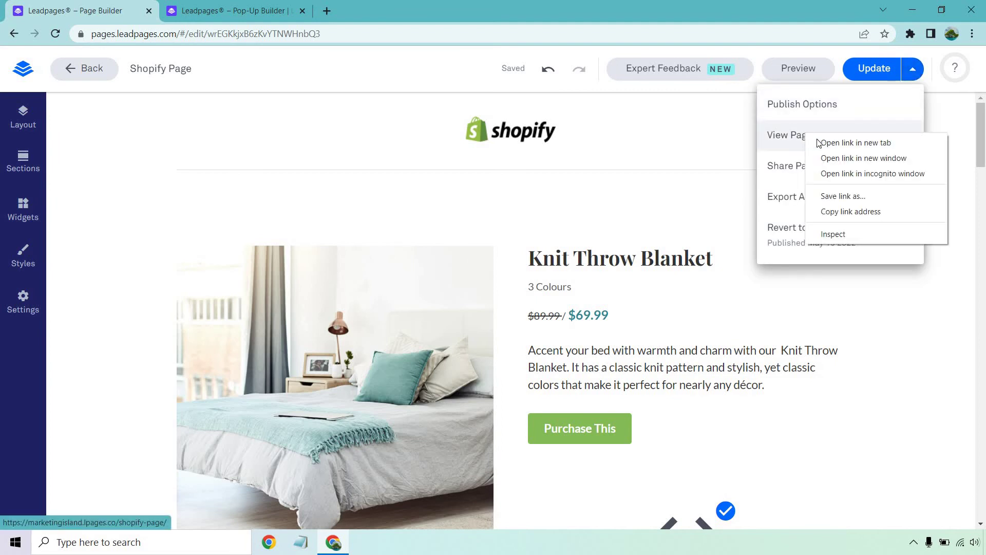
click(826, 142)
click(257, 11)
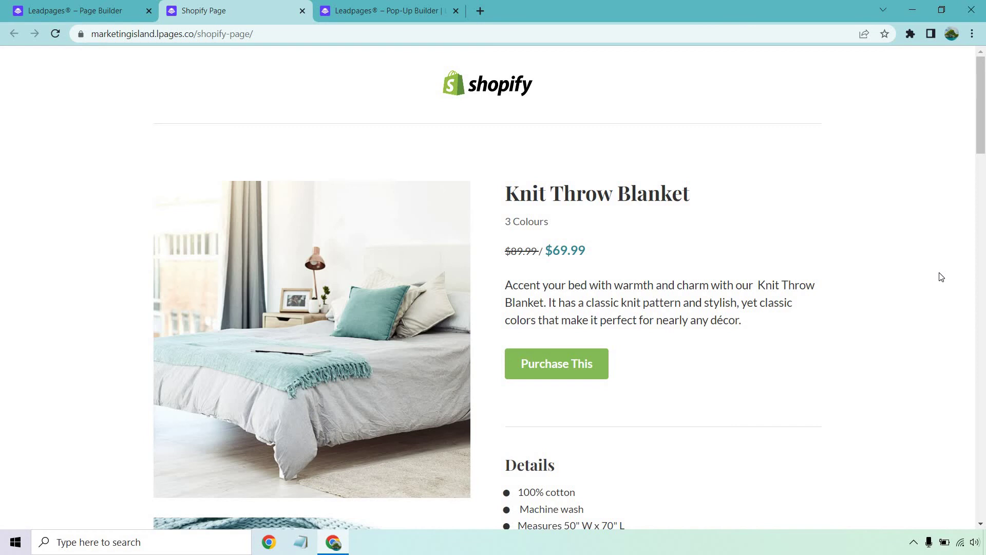
scroll(937, 267, down, 5)
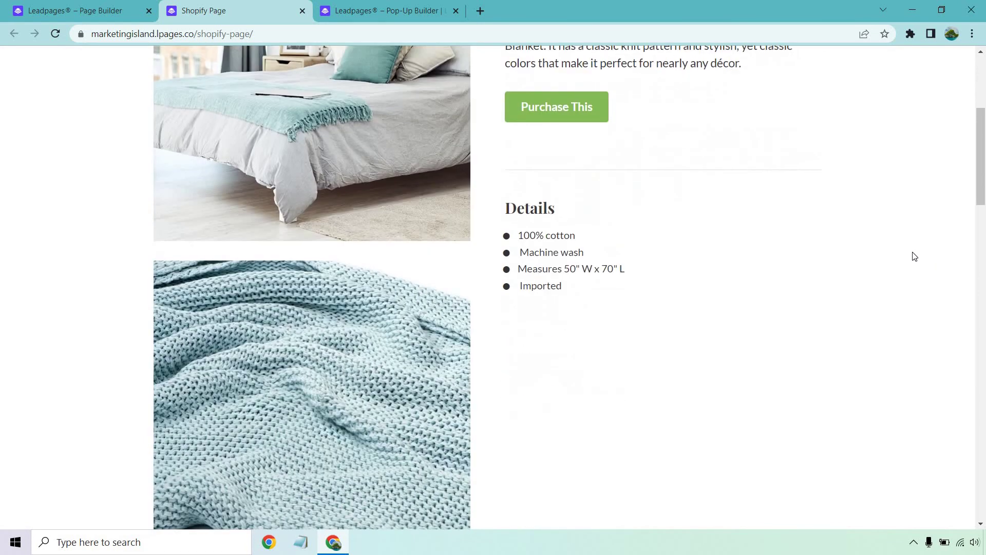
scroll(891, 244, down, 4)
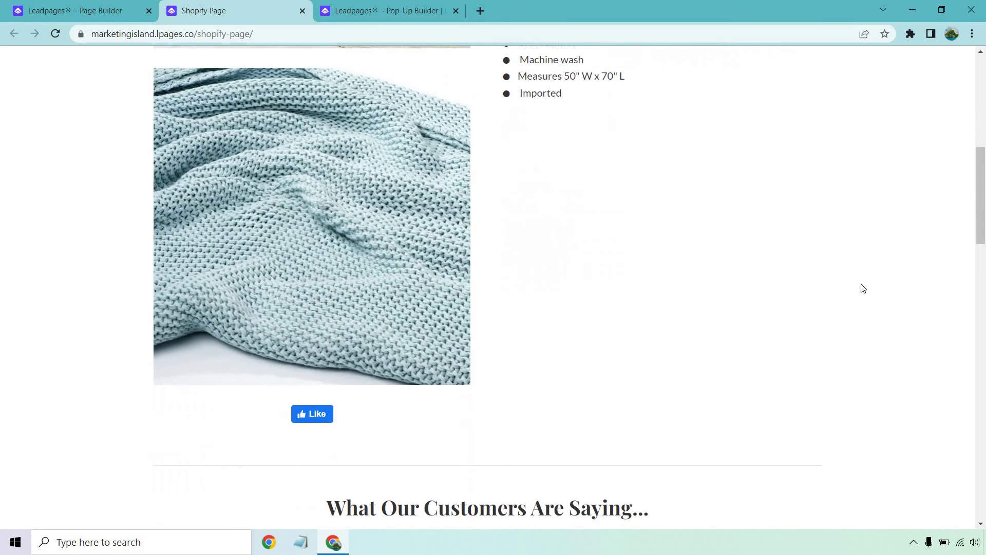
scroll(861, 286, down, 15)
scroll(865, 293, up, 18)
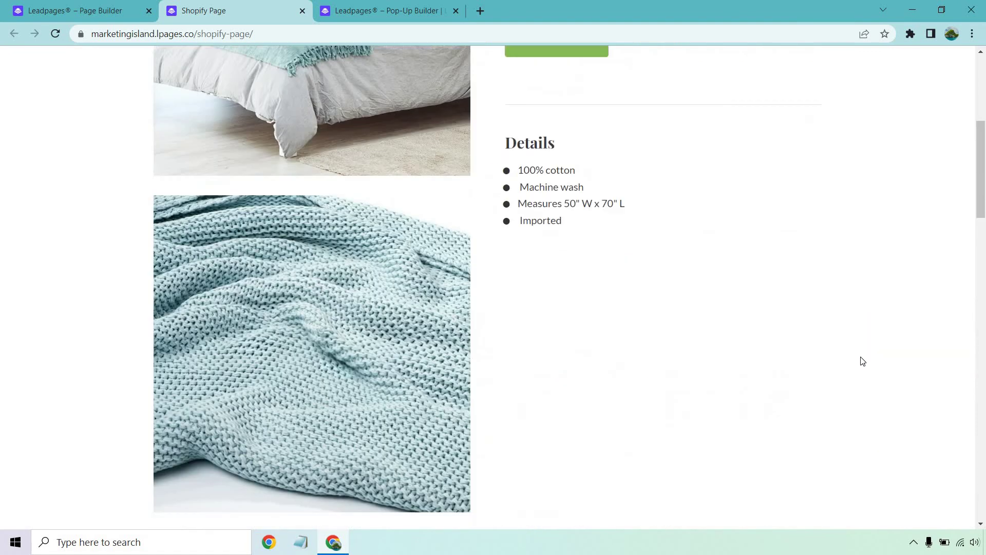
scroll(862, 361, up, 7)
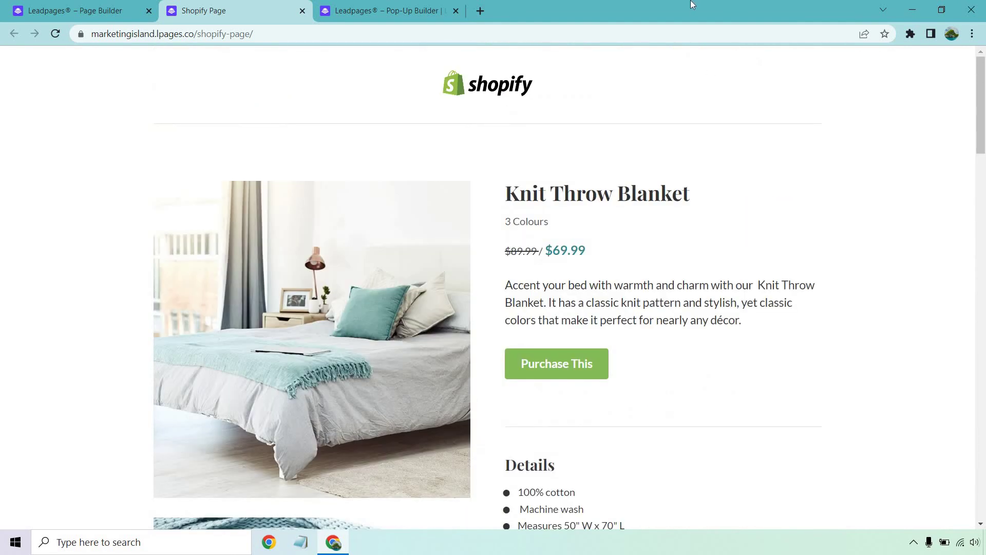